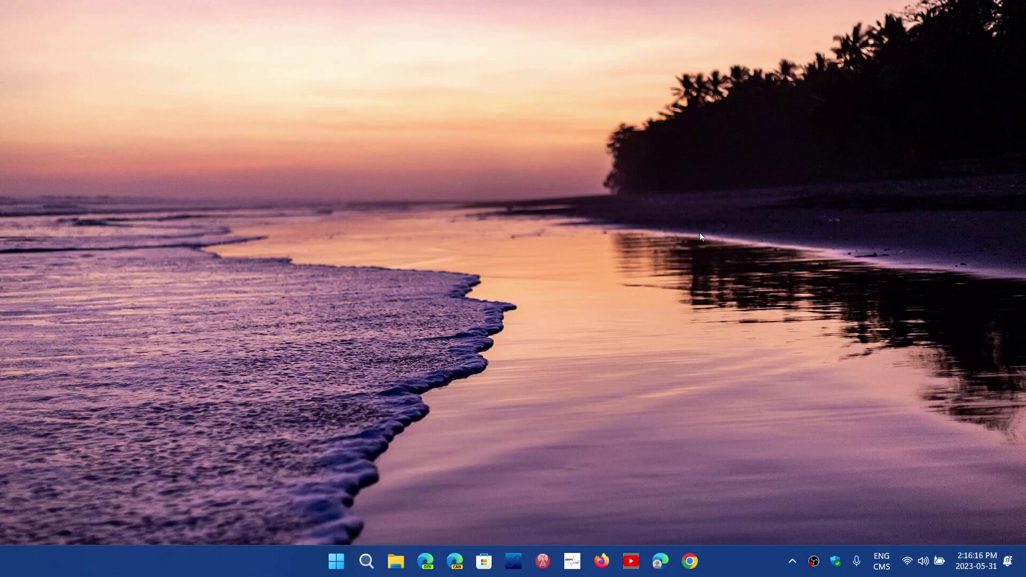
# - Bring up Chrome on spaceweather.com and show its main menu's Help options
pyautogui.click(691, 561)
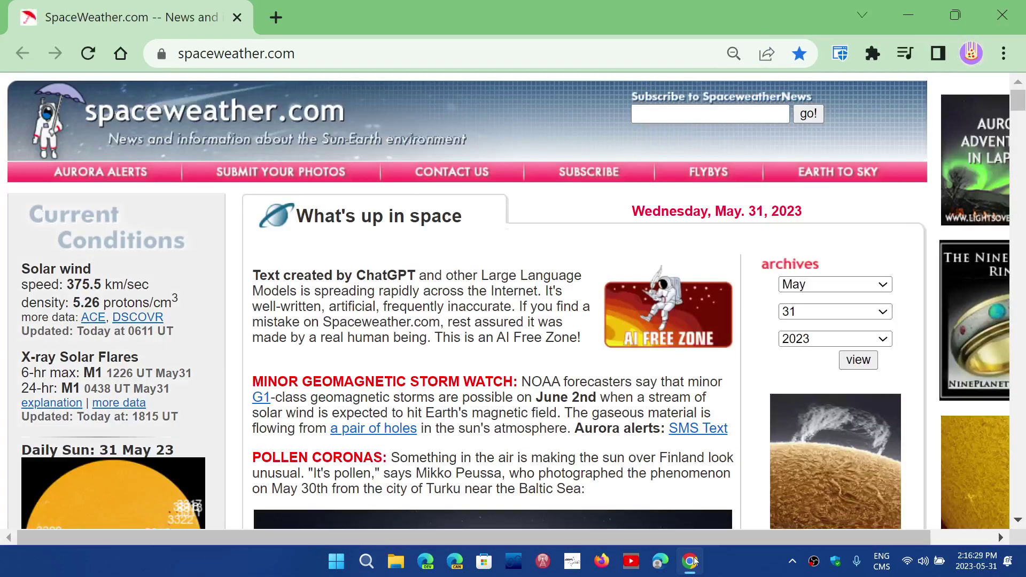
pyautogui.click(1007, 53)
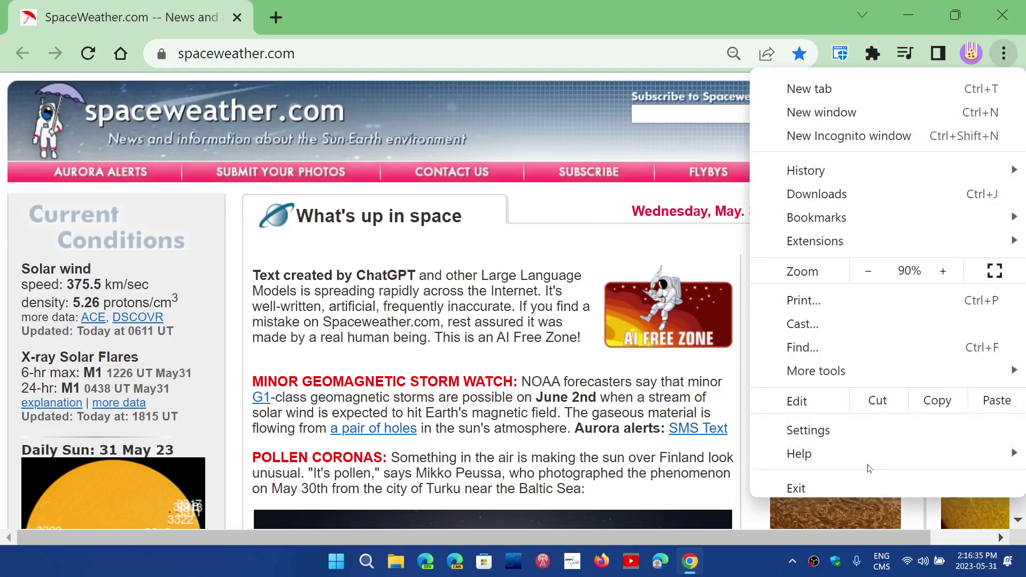
pyautogui.moveTo(799, 454)
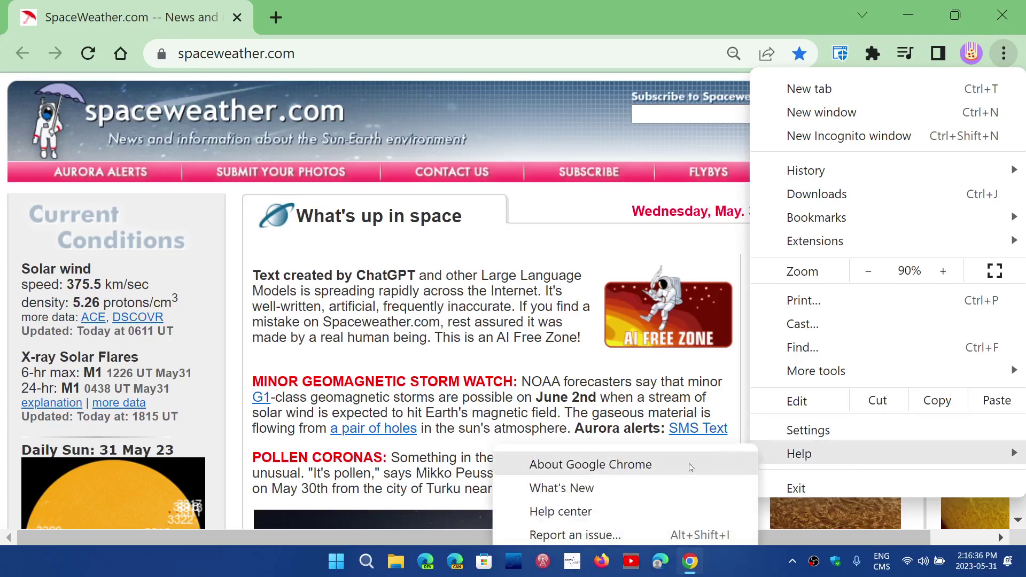
# - Check the About Chrome page confirms Chrome is up to date at version 114.0.5735.91
pyautogui.click(689, 465)
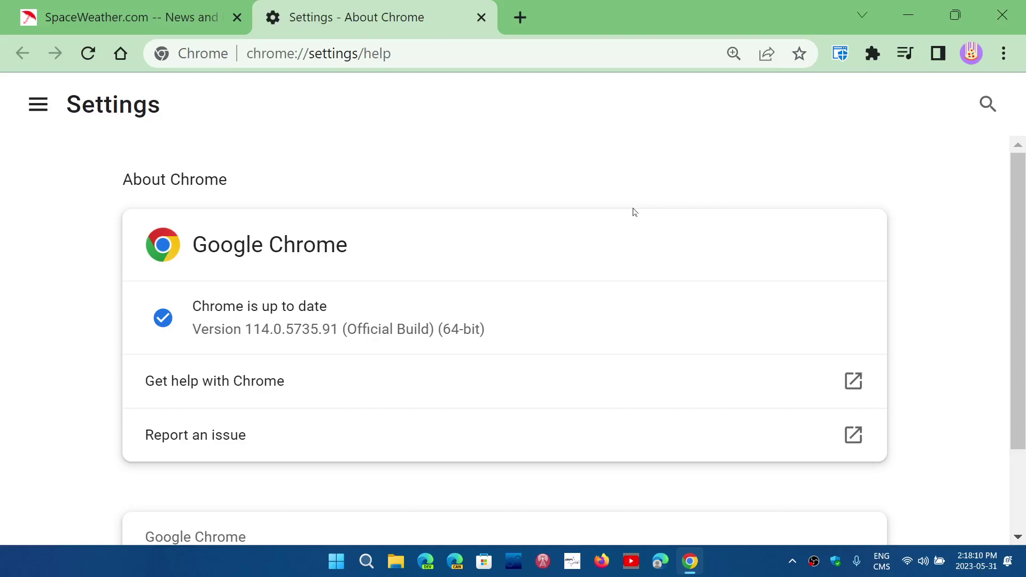
# - Close the Settings - About Chrome tab to return to spaceweather.com
pyautogui.click(482, 16)
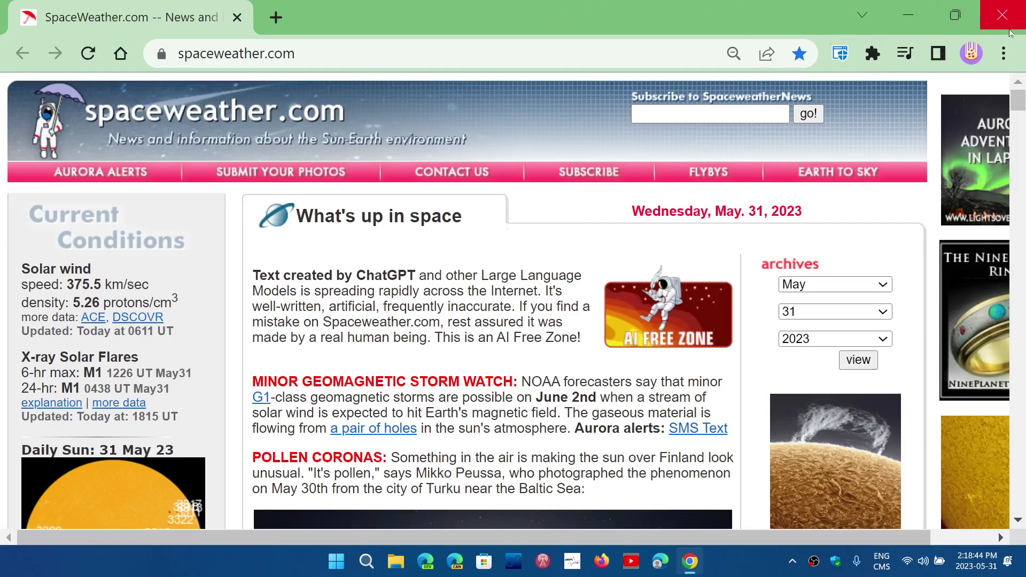
# - Close the Chrome window to leave only the Windows desktop
pyautogui.click(1003, 15)
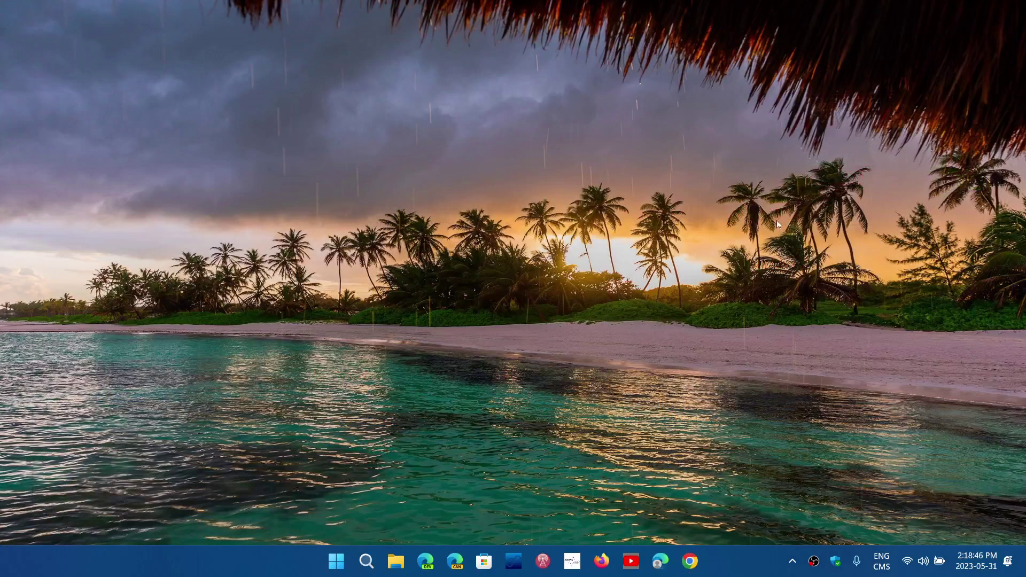